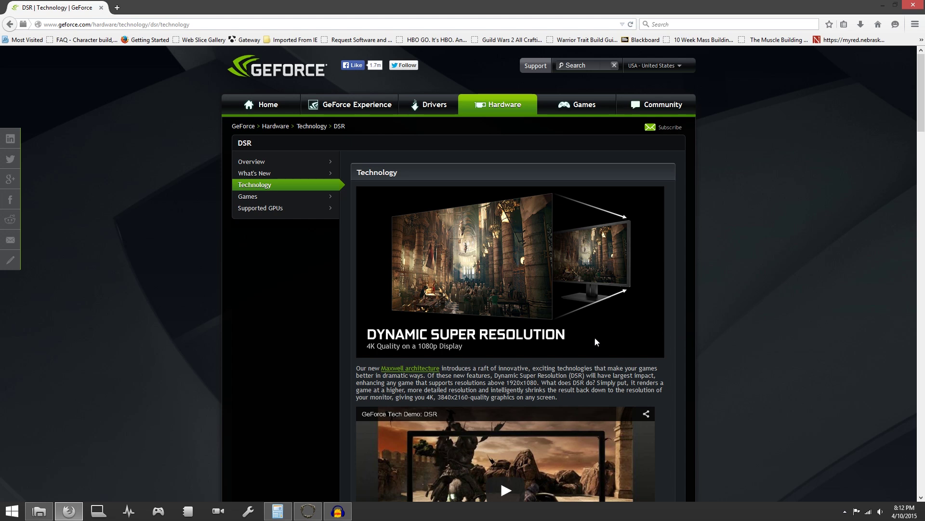
Open GeForce.com's list of DSR-supported GPUs and scroll through its first page.
scroll(631, 360, "down", 2)
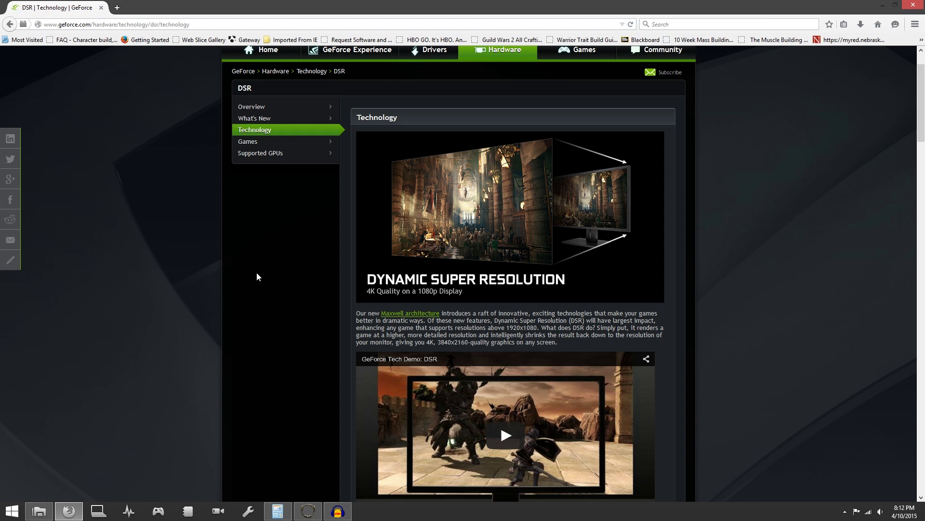
scroll(256, 277, "down", 2)
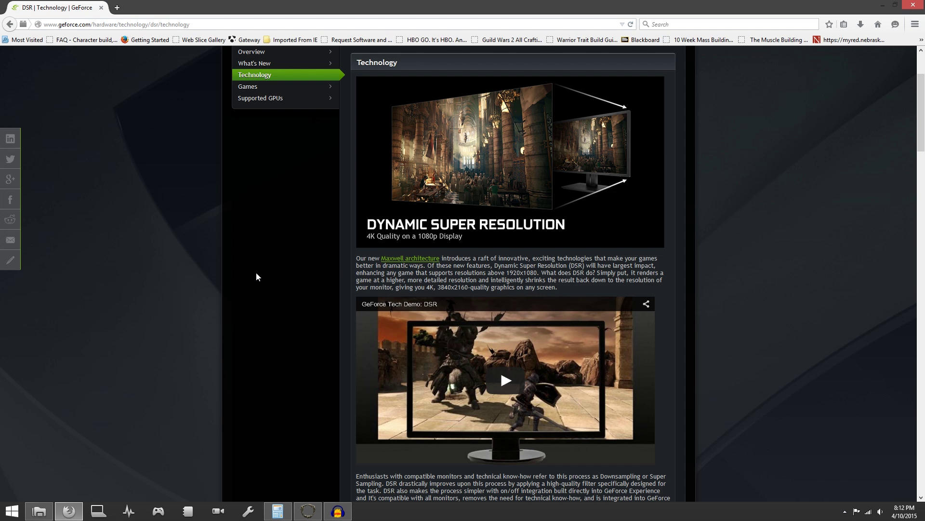
scroll(240, 288, "down", 2)
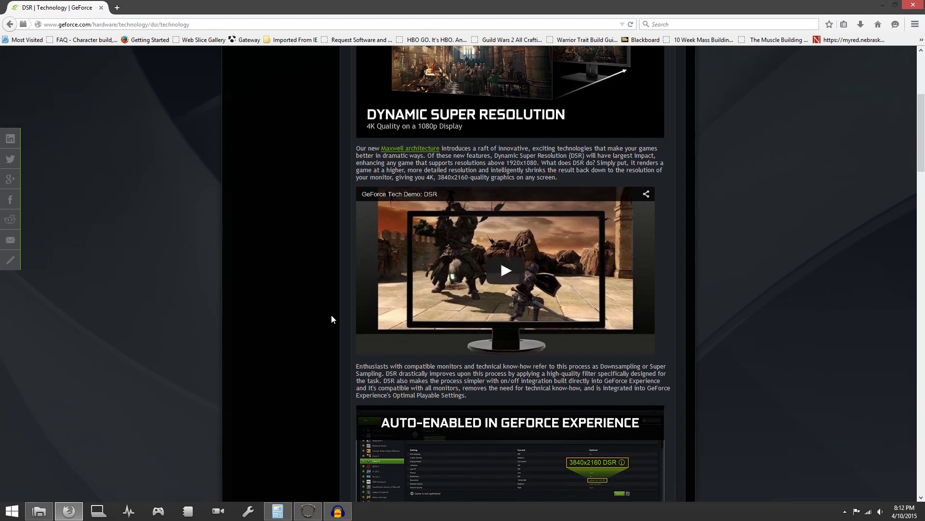
scroll(314, 346, "down", 2)
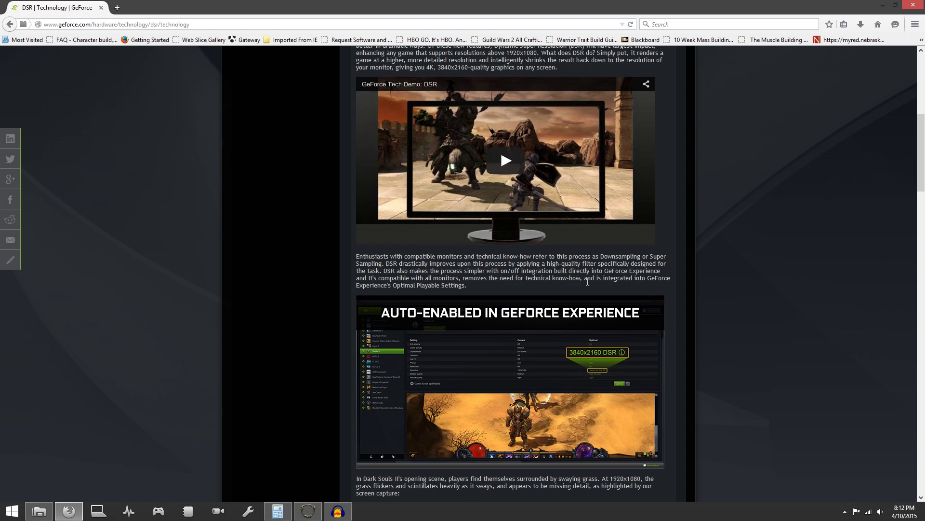
scroll(682, 331, "up", 1)
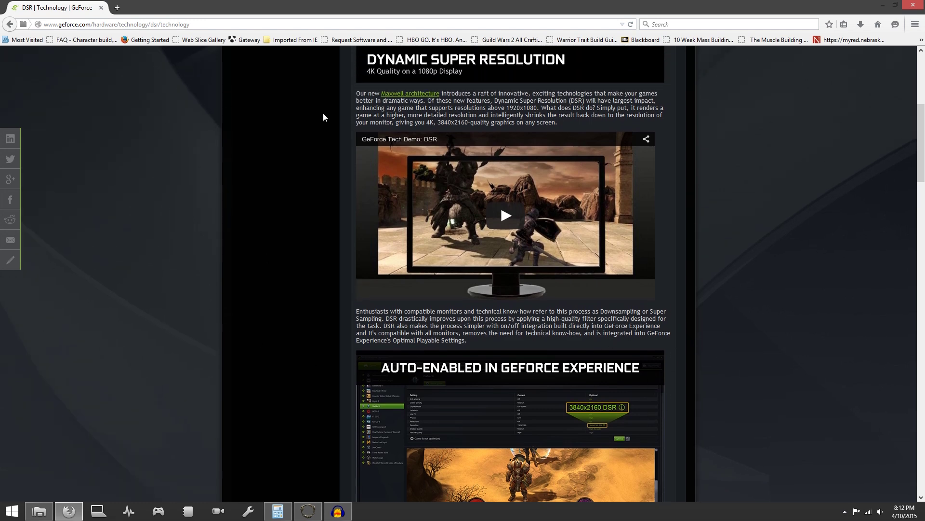
scroll(319, 200, "up", 2)
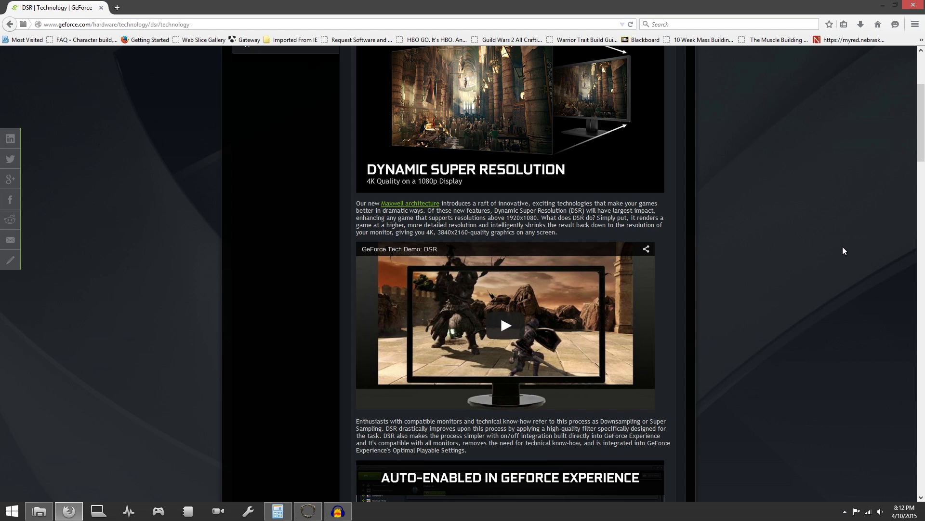
scroll(328, 251, "up", 3)
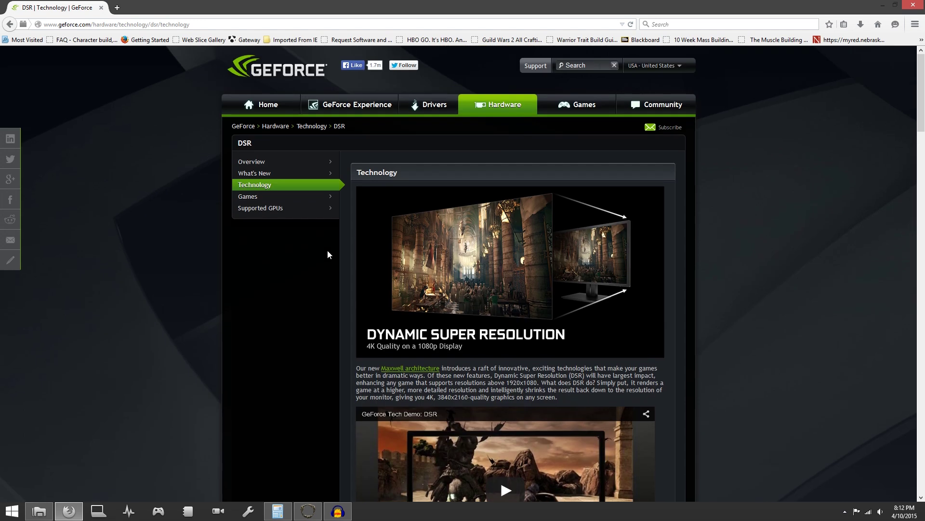
left_click(243, 214)
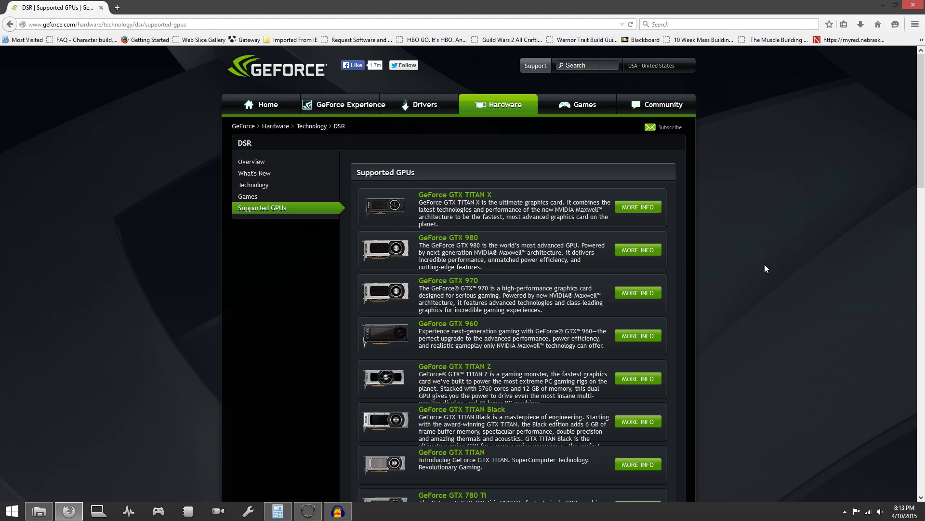
scroll(759, 272, "down", 10)
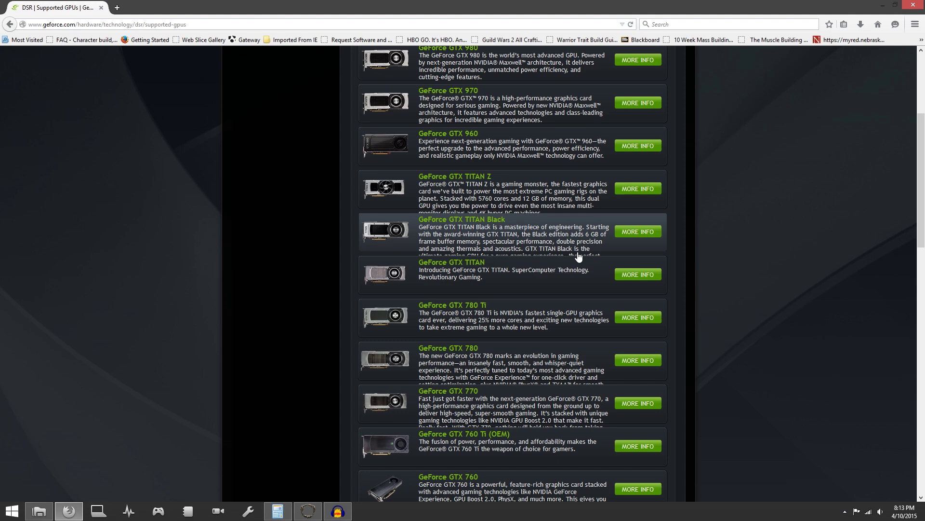
scroll(578, 282, "down", 18)
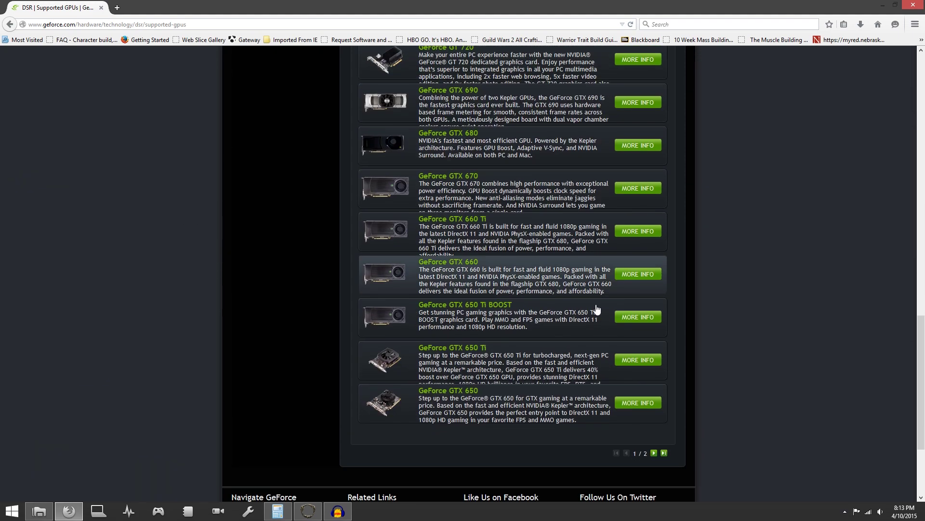
Check page 2 of the supported GPUs, go back to page 1, then minimize Firefox.
left_click(654, 407)
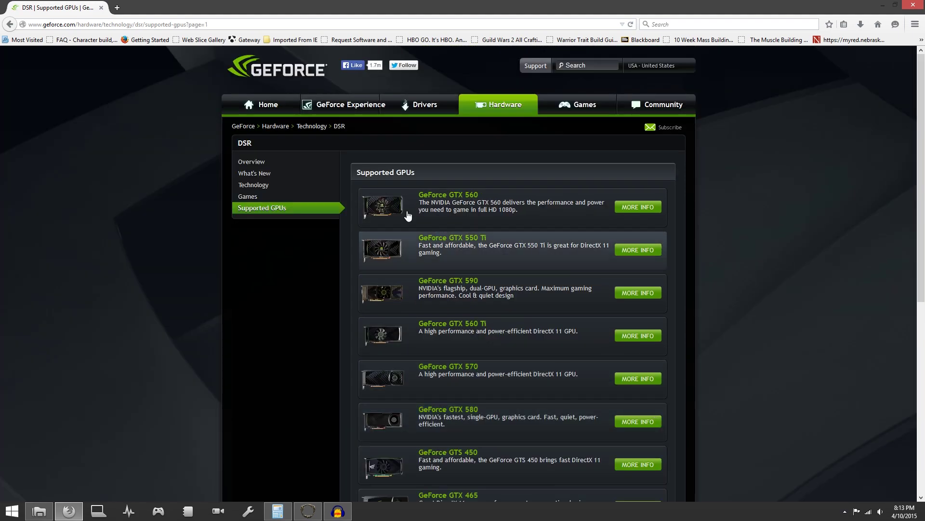
scroll(502, 288, "down", 6)
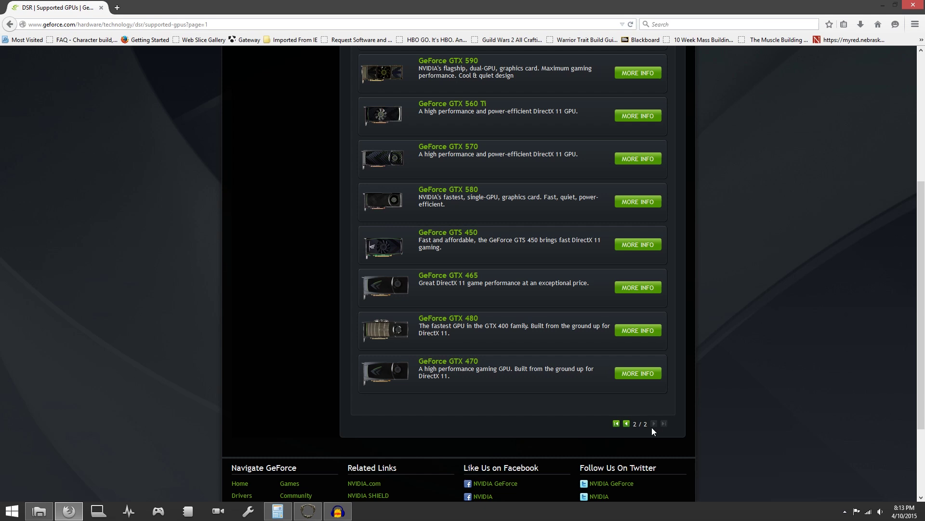
left_click(627, 424)
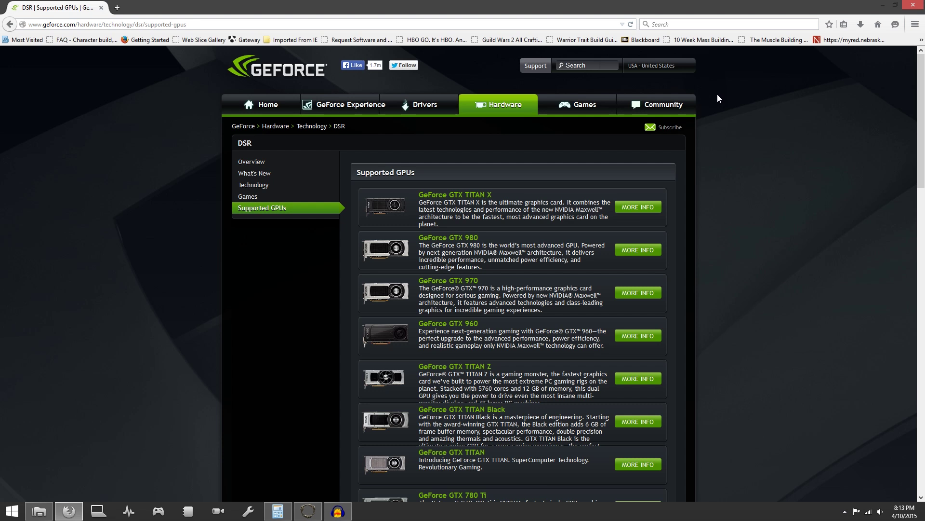
scroll(740, 144, "down", 2)
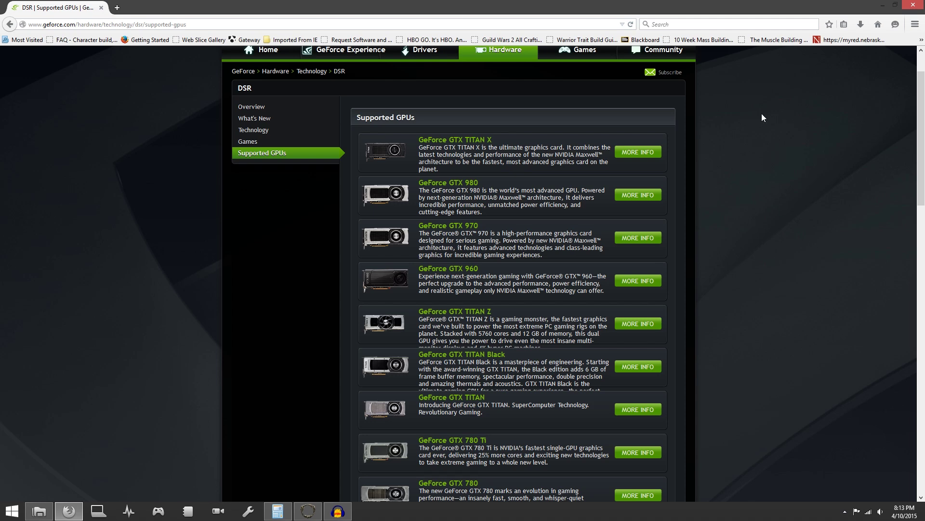
left_click(883, 5)
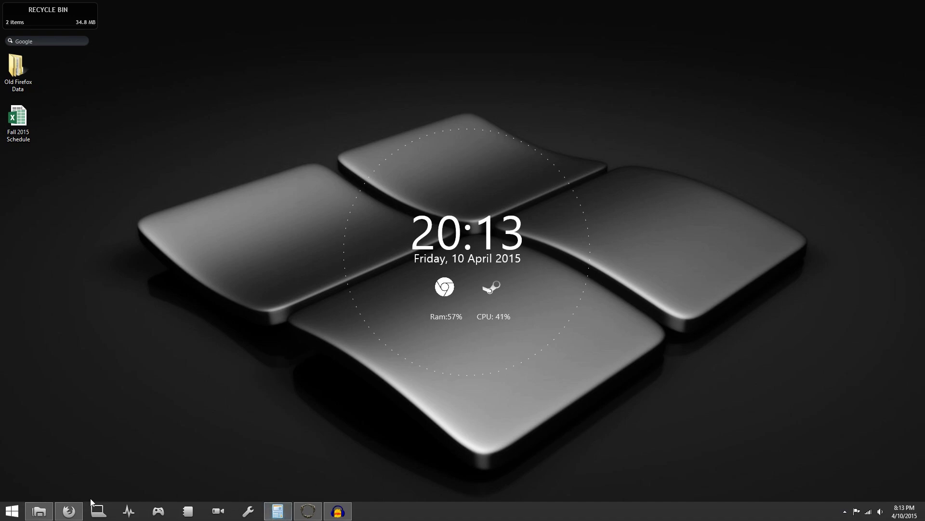
Search 'nvi' from the Windows Search charm and launch NVIDIA Control Panel.
mouse_move(69, 510)
left_click(79, 471)
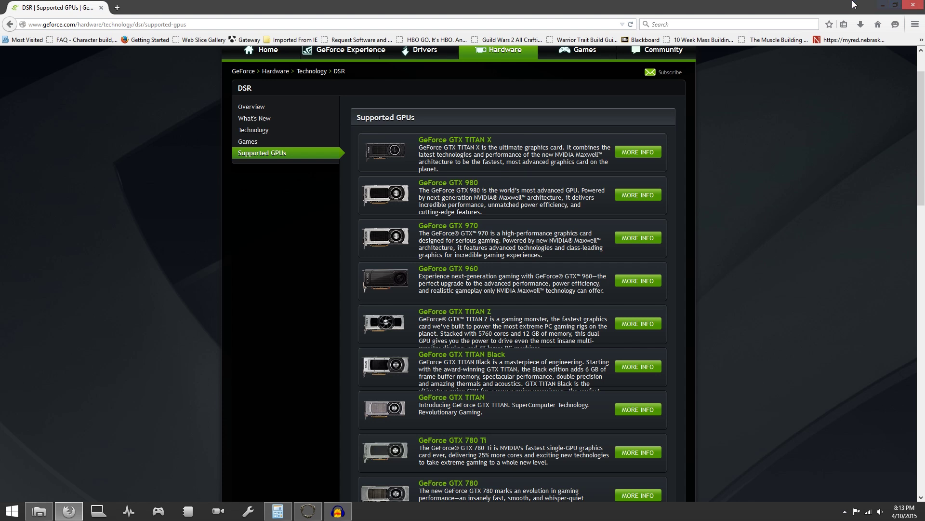
left_click(895, 90)
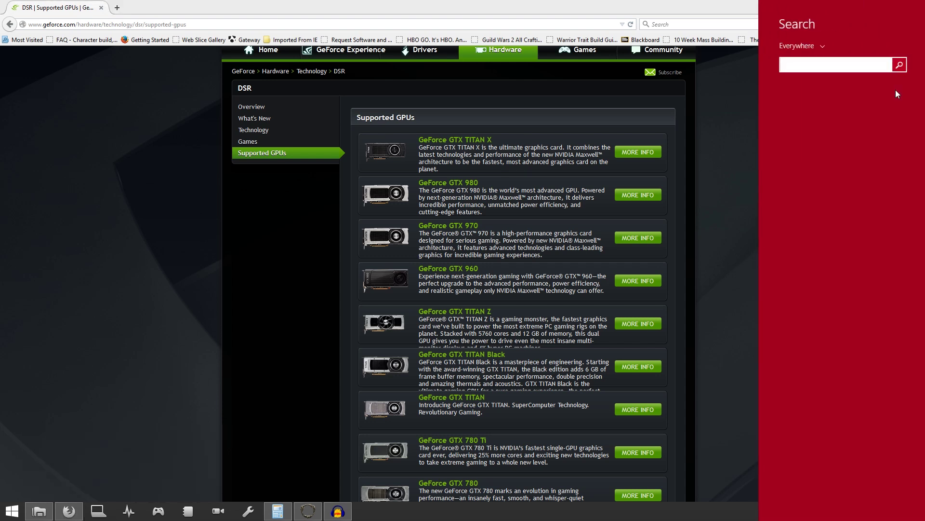
type("nviDIA nvProfile")
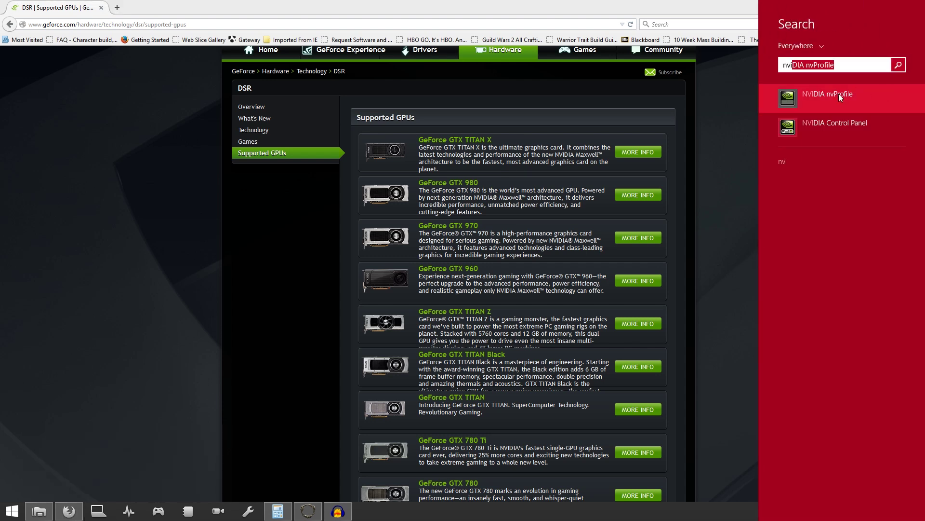
left_click(832, 120)
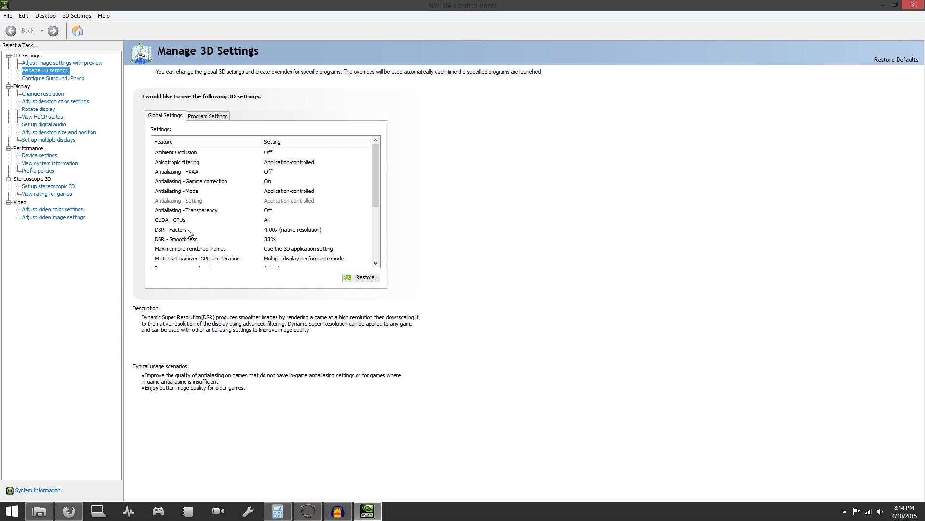
left_click(295, 230)
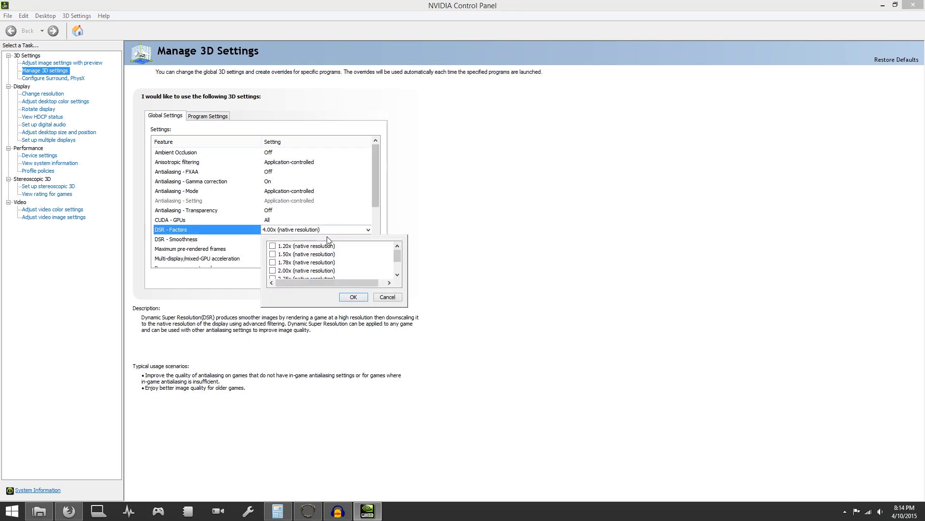
left_click_drag(397, 255, 398, 262)
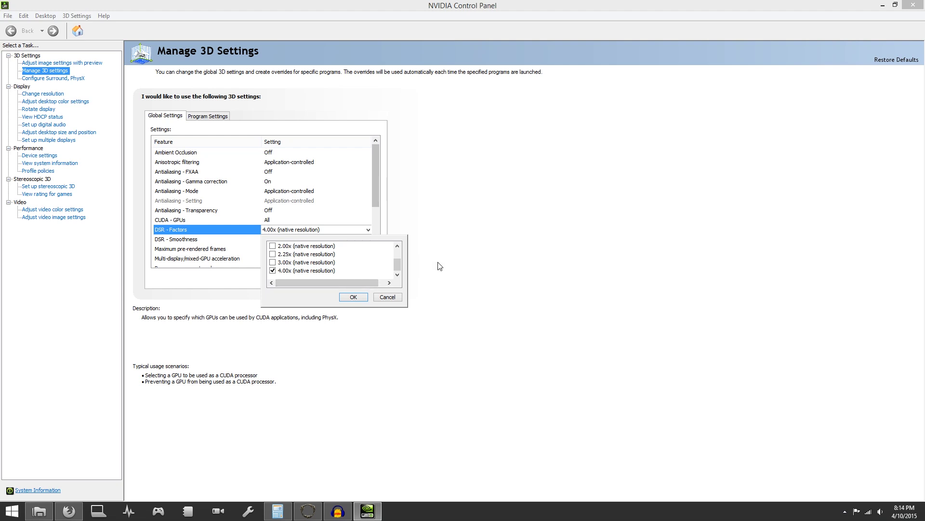
left_click(465, 261)
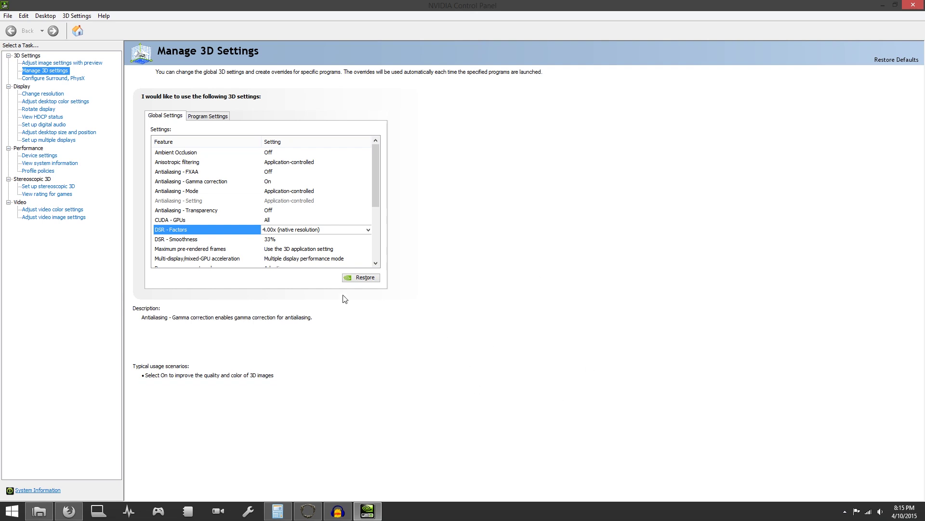
left_click(307, 227)
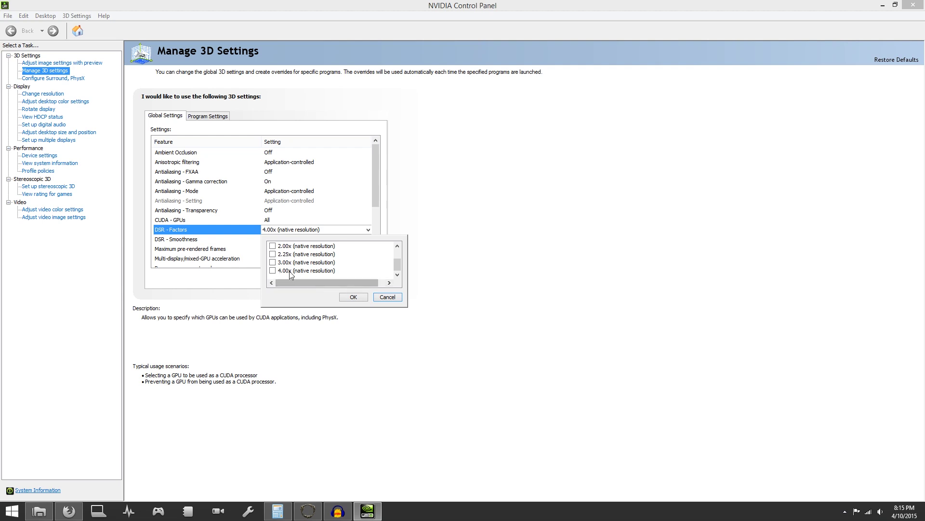
left_click(381, 298)
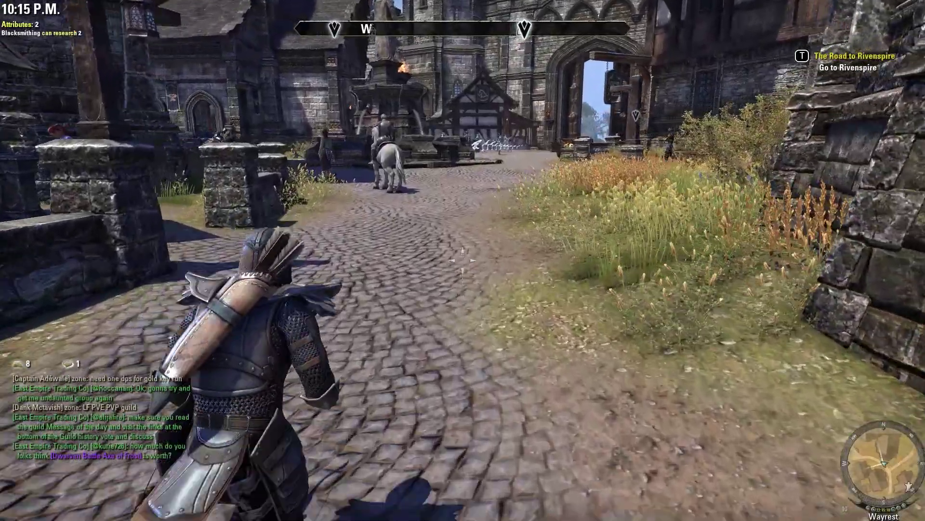
Set the game's video resolution to 3840x2160 and return to play.
key("Escape")
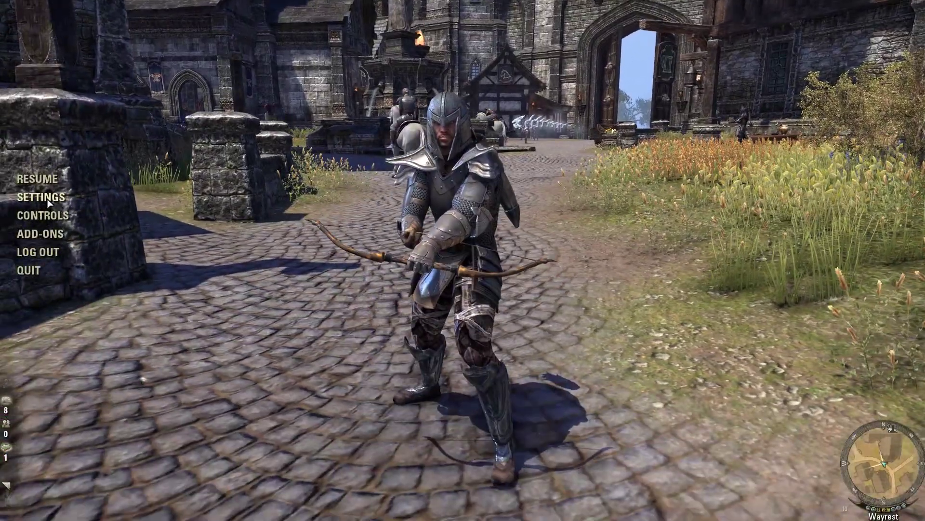
left_click(41, 197)
left_click(337, 135)
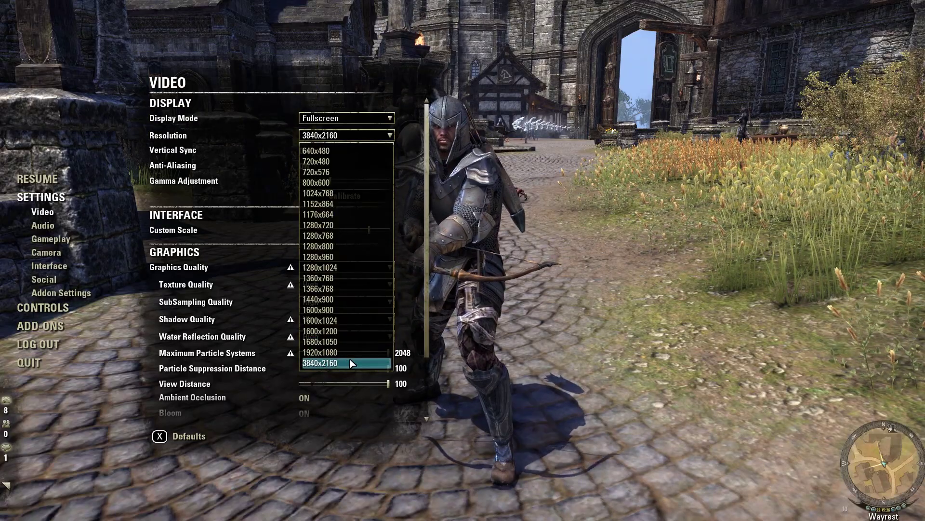
key("Escape")
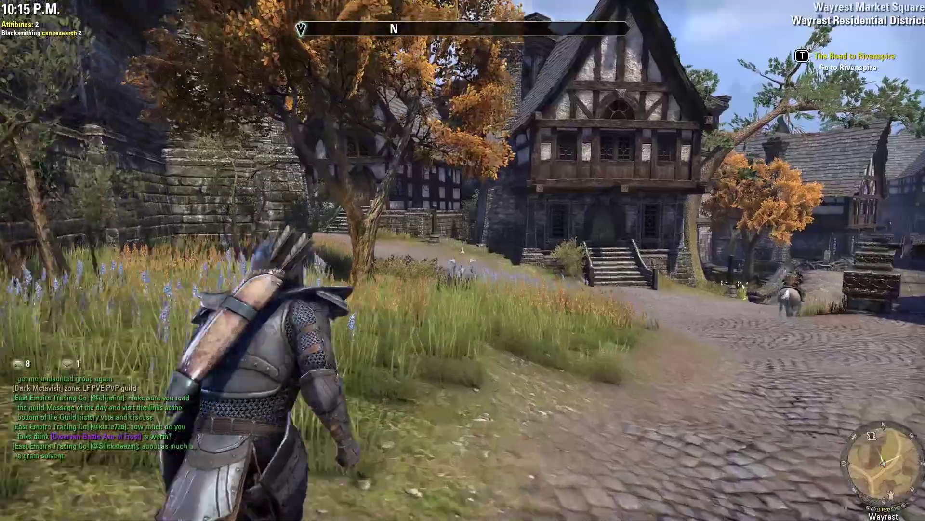
Run the character through Wayrest toward the timber house and Market Square.
key("w")
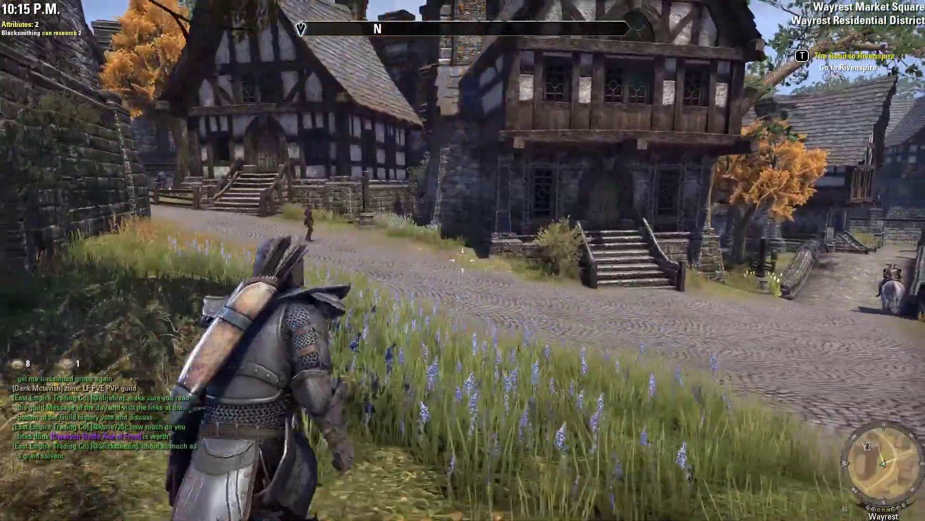
key("w")
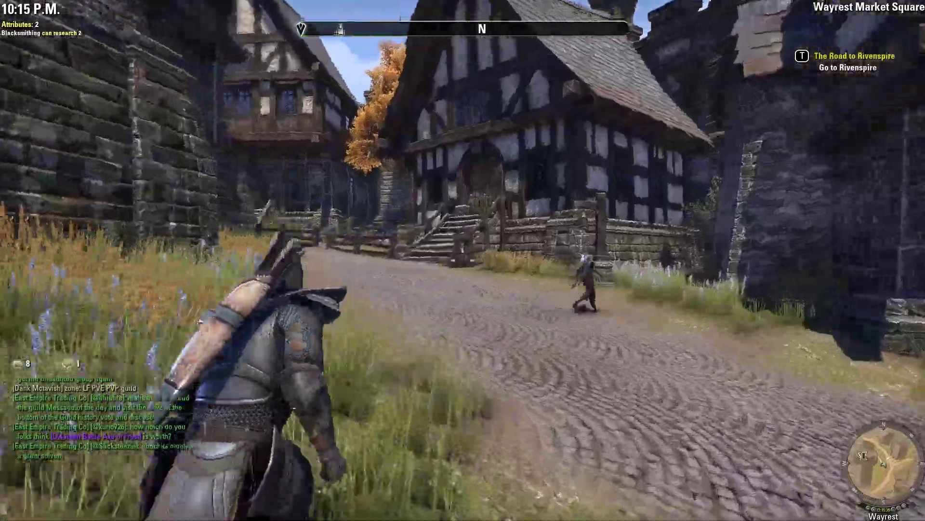
key("s")
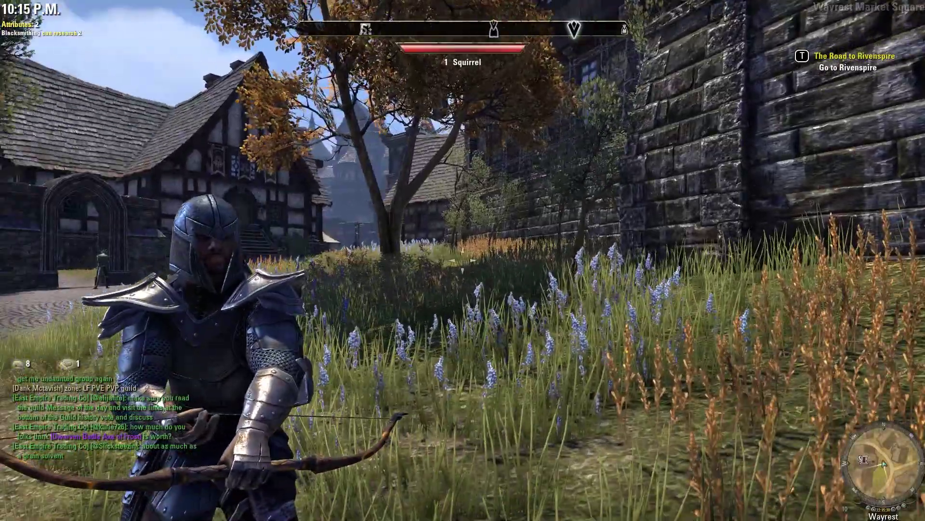
key("w")
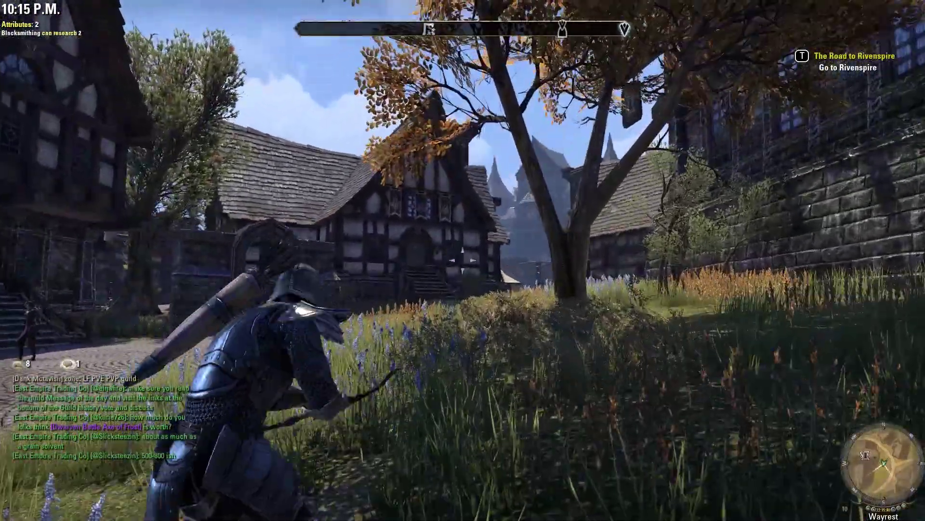
key("w")
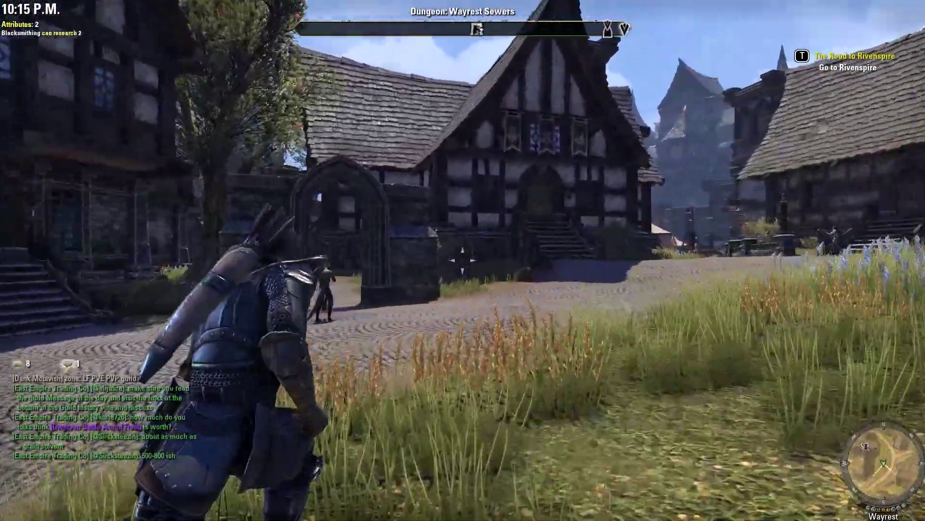